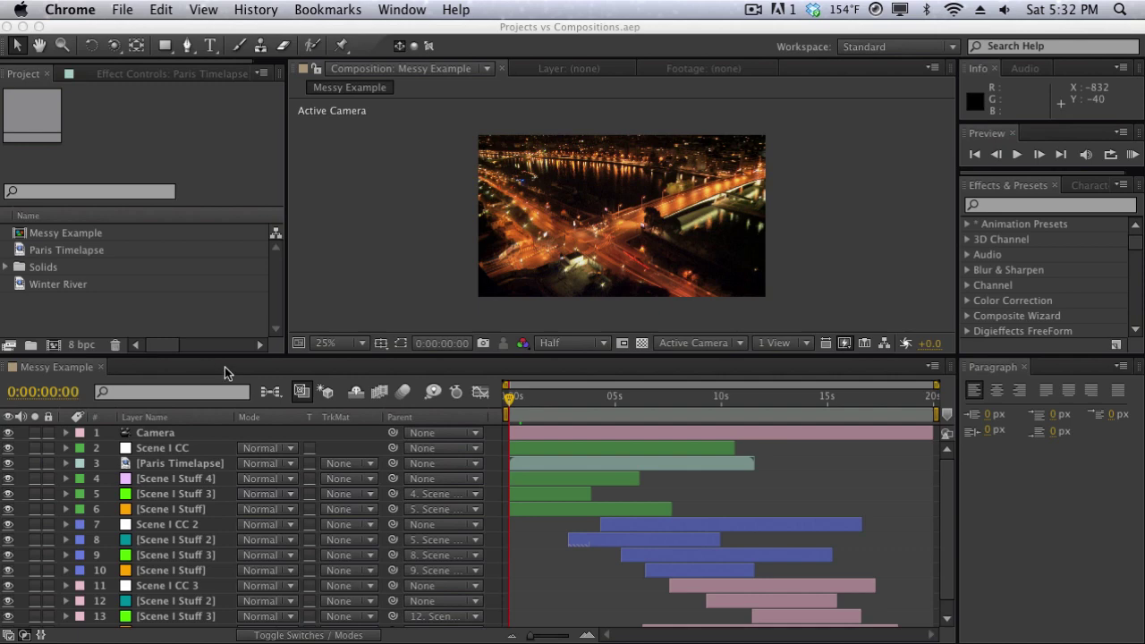
# Step: Bring the After Effects project with the Messy Example composition into focus
pyautogui.click(226, 320)
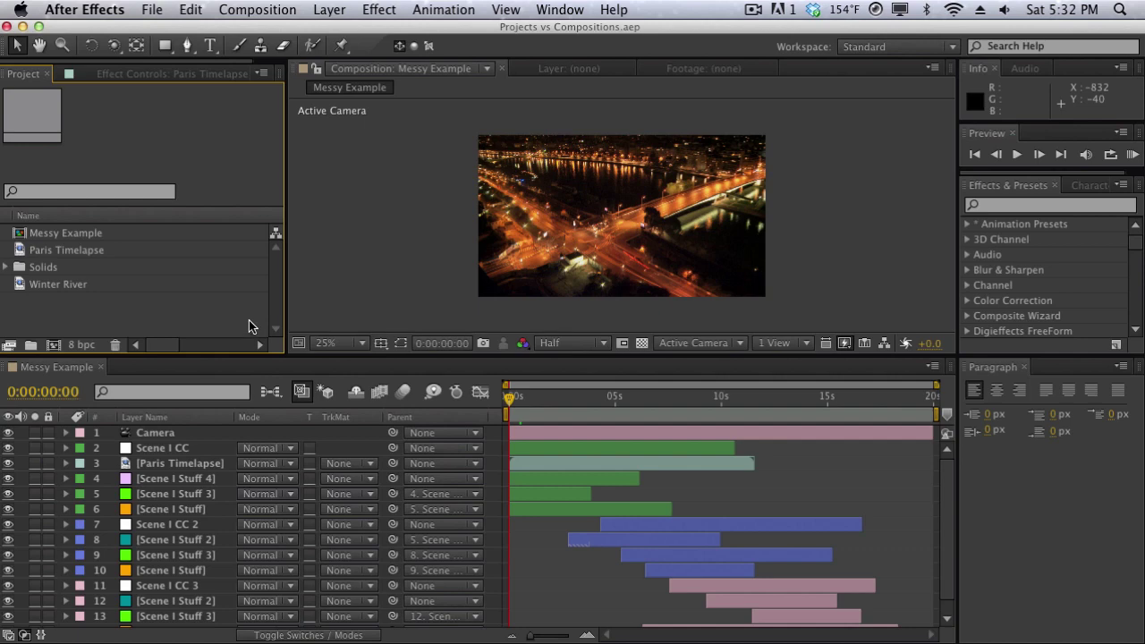
# Step: Start a new composition from the Composition menu and name it 'Something Random'
pyautogui.click(256, 10)
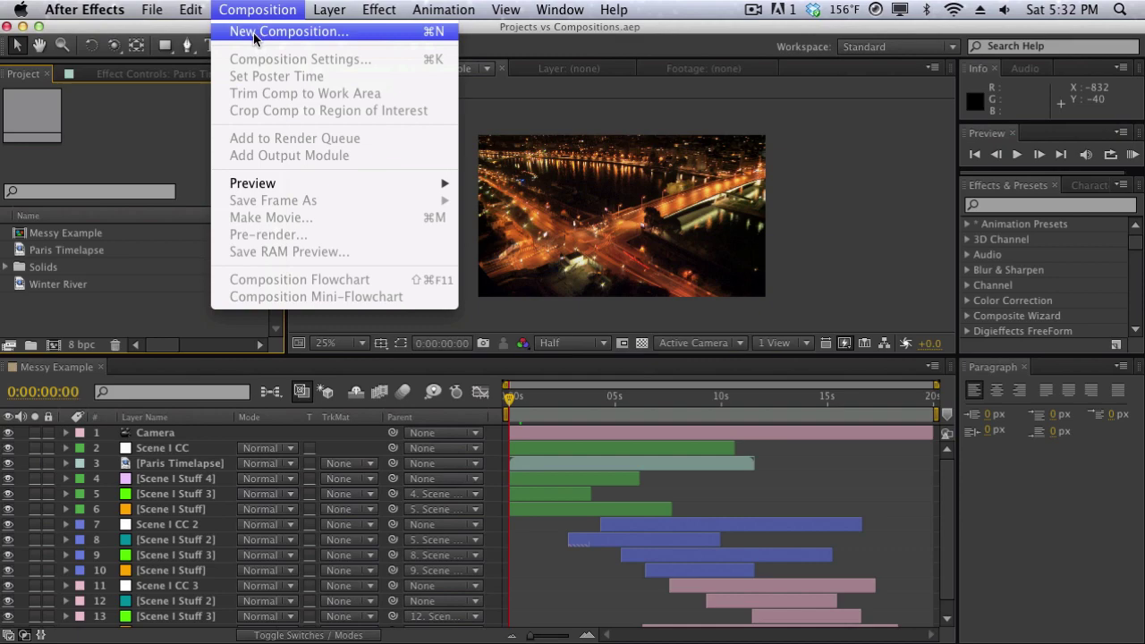
pyautogui.click(394, 34)
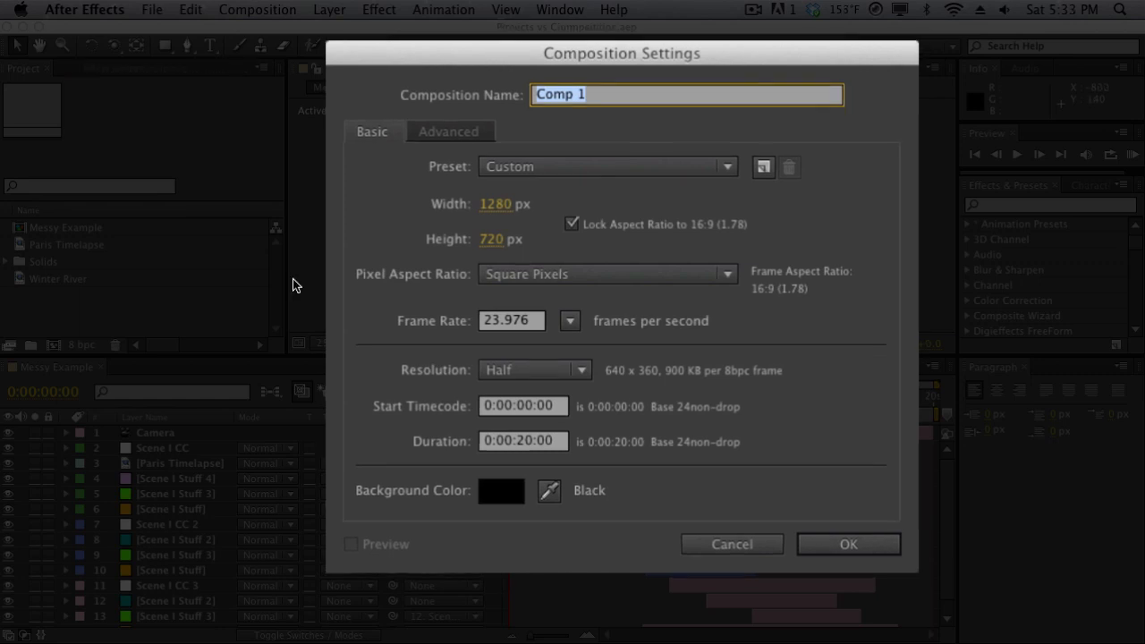
pyautogui.write('Something Ran')
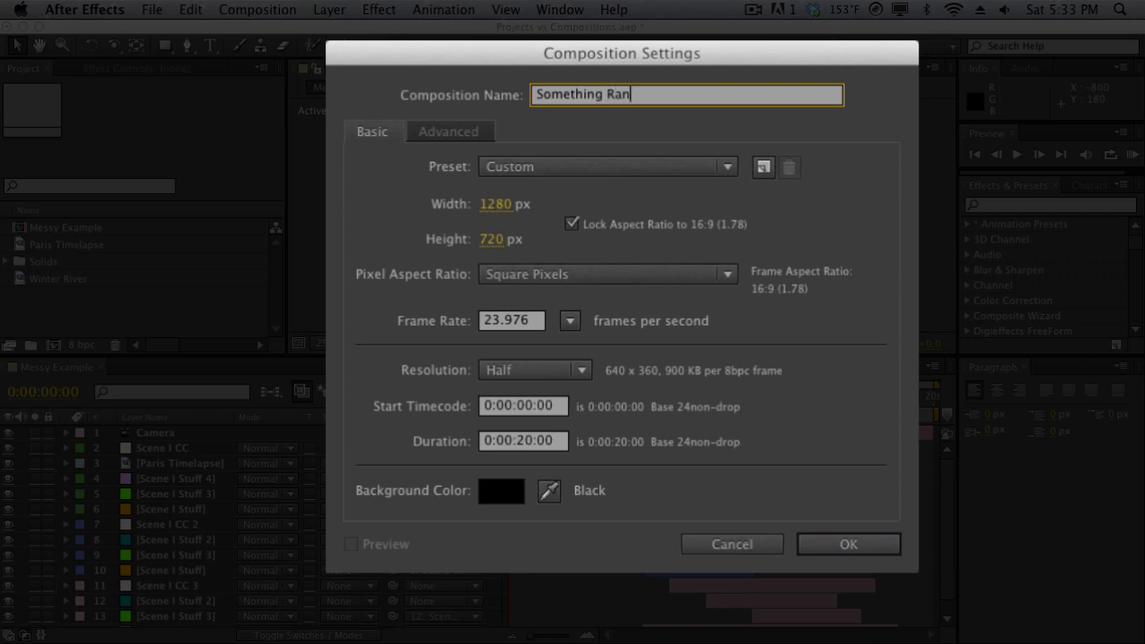
pyautogui.write('dom')
# Step: Keep the Custom preset and Half resolution, then create the 1280×720, 23.976 fps, 20-second comp
pyautogui.click(585, 168)
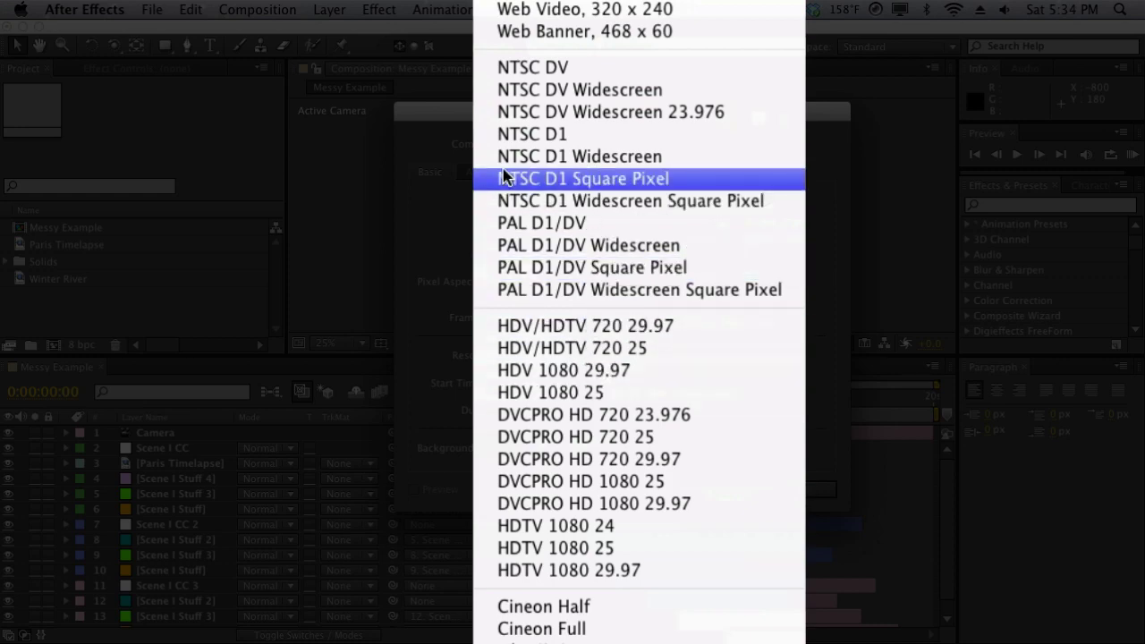
pyautogui.click(397, 240)
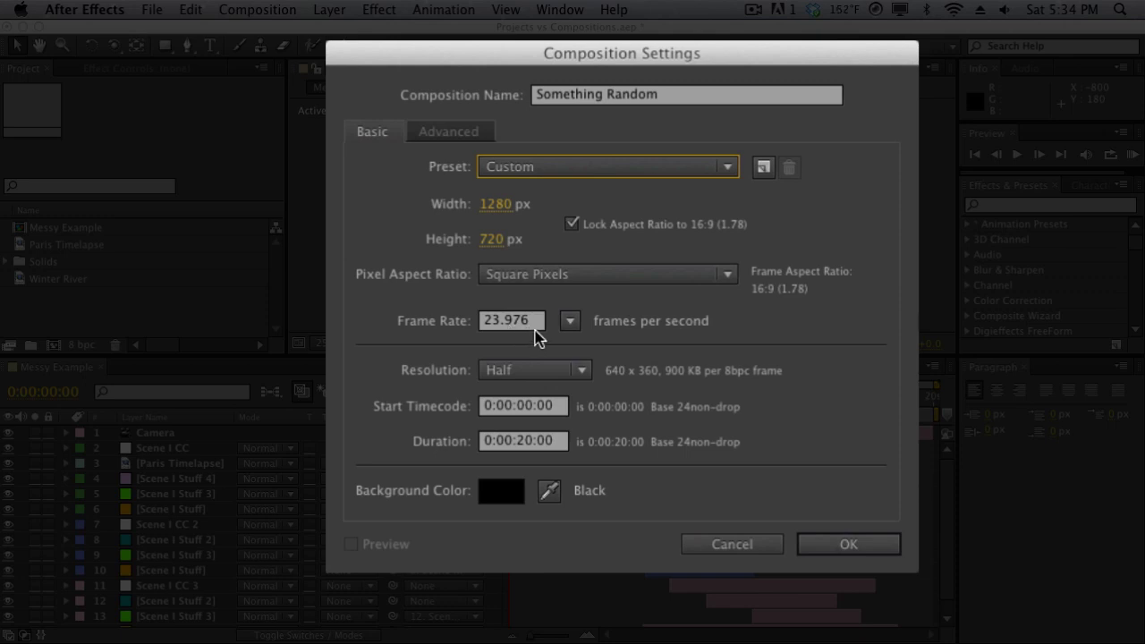
pyautogui.click(580, 370)
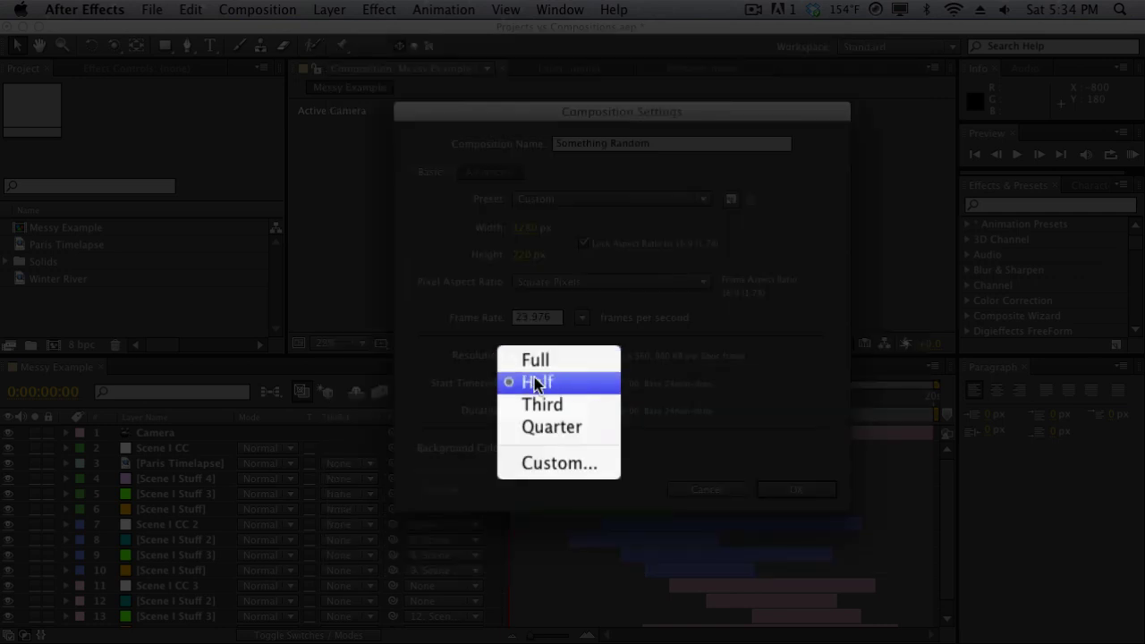
pyautogui.click(469, 385)
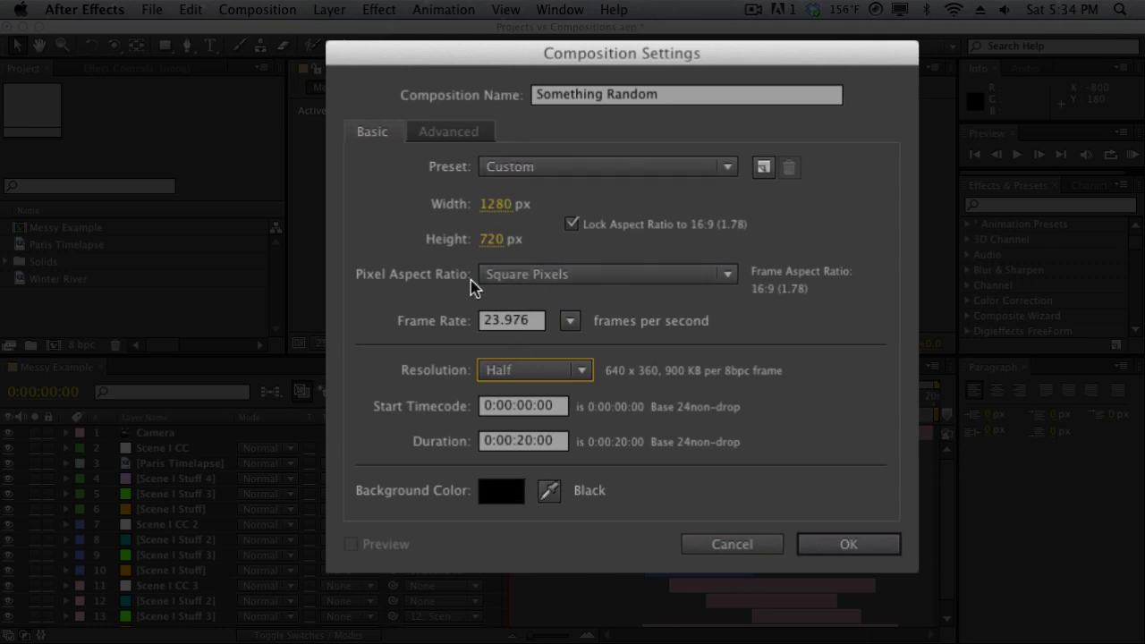
pyautogui.click(458, 127)
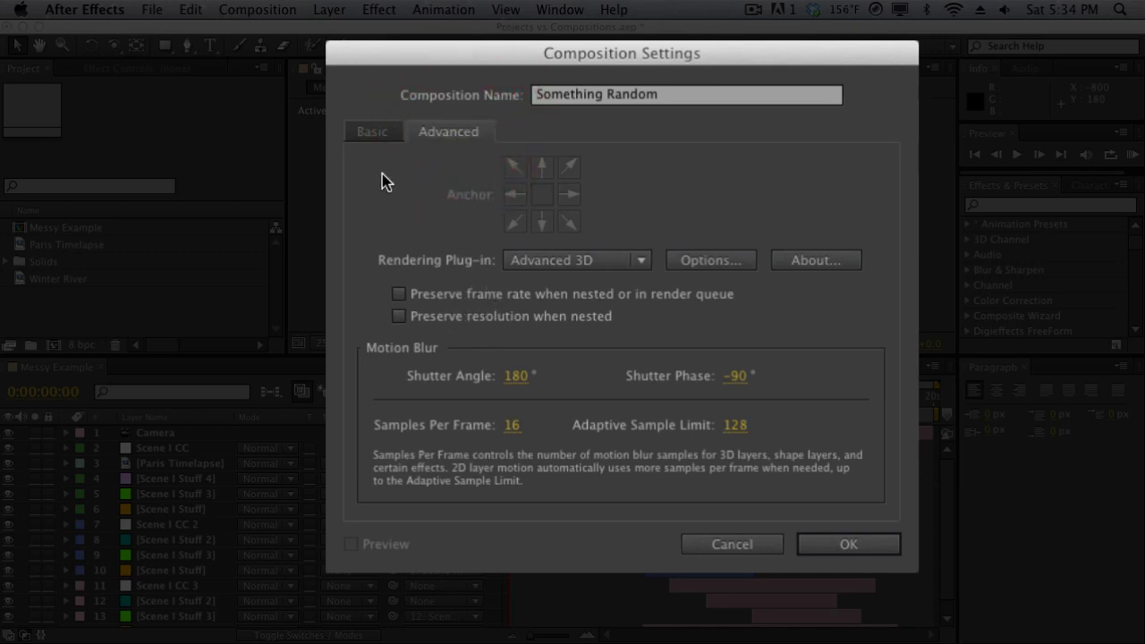
pyautogui.click(375, 136)
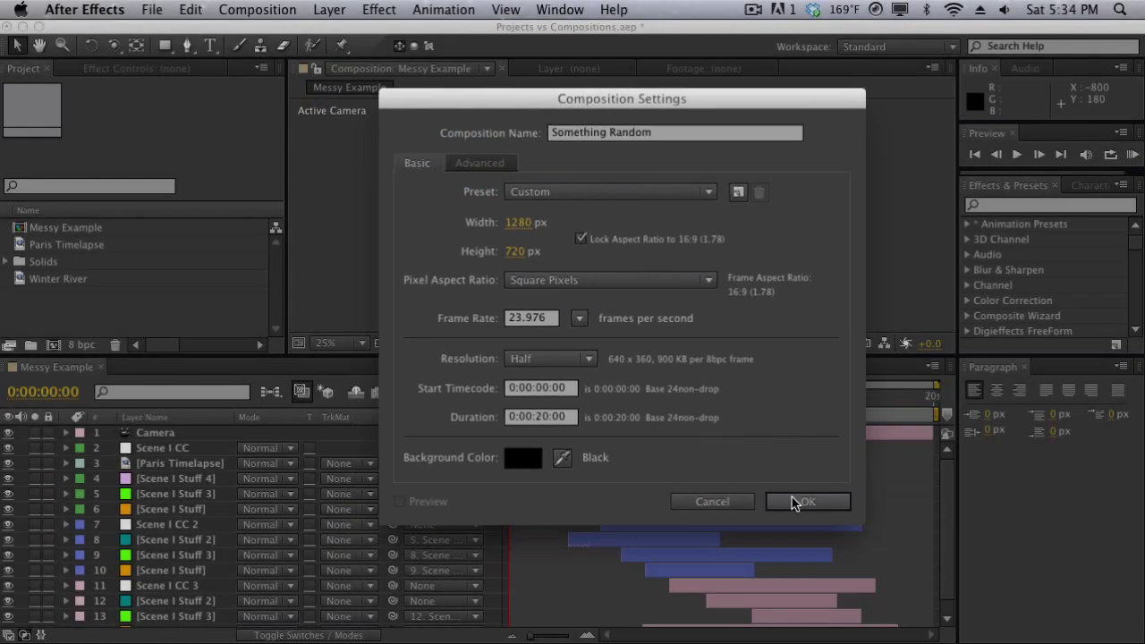
pyautogui.click(781, 490)
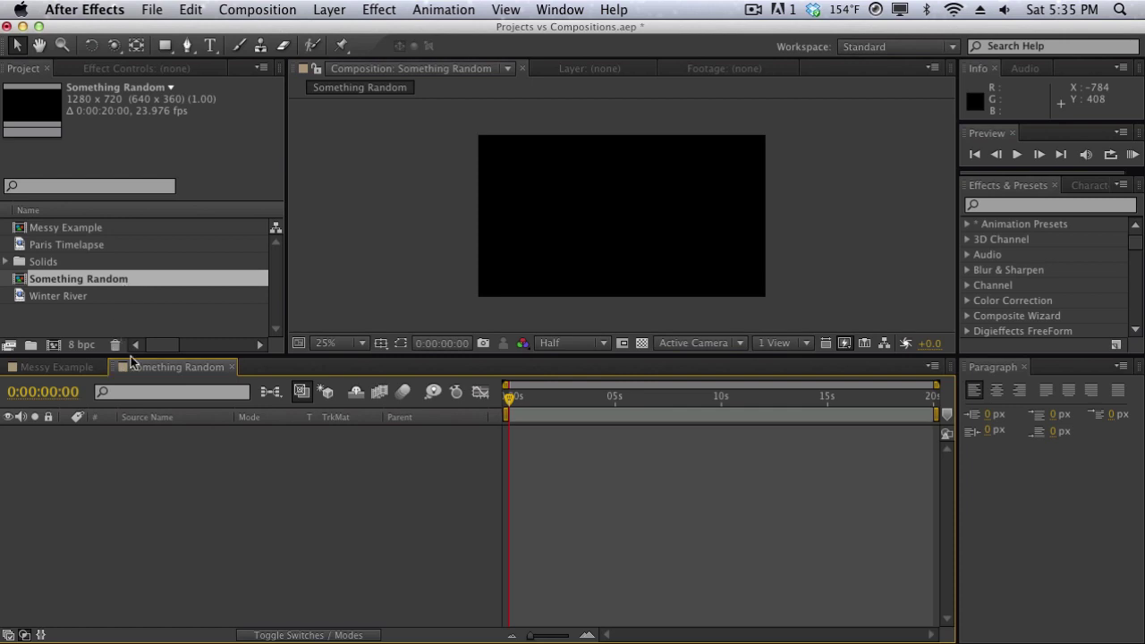
pyautogui.click(77, 368)
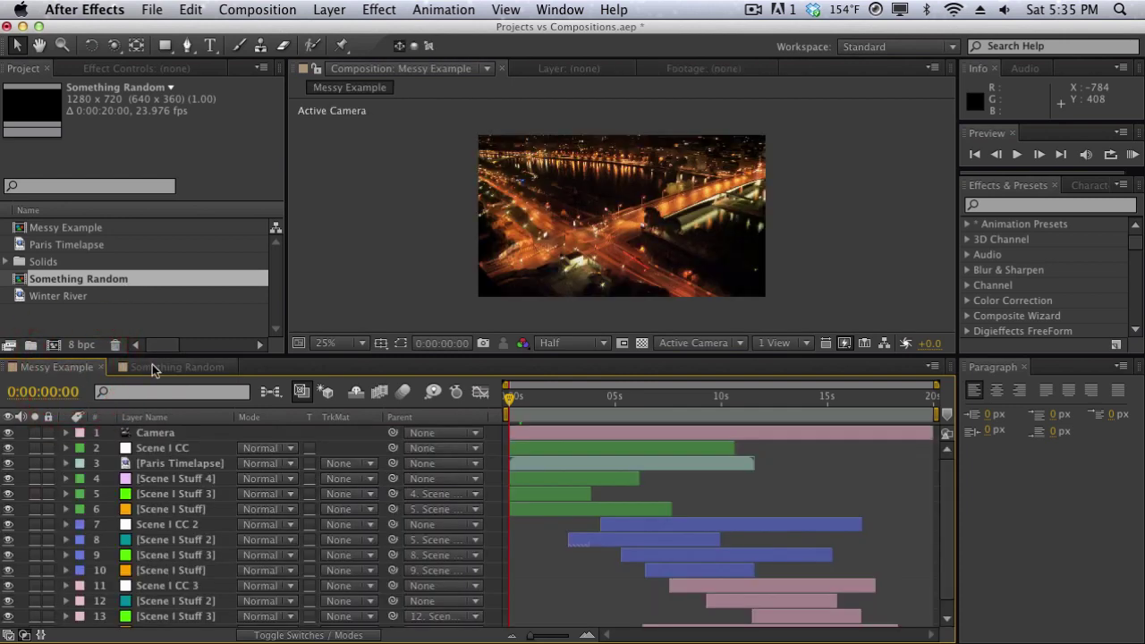
pyautogui.click(153, 368)
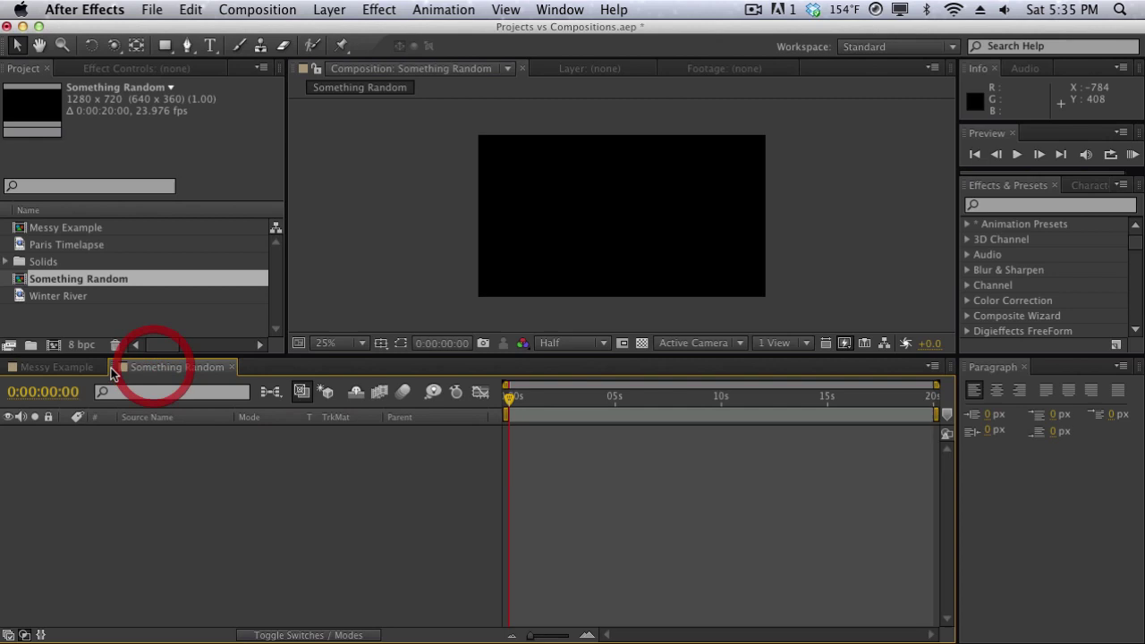
pyautogui.click(53, 368)
pyautogui.click(135, 367)
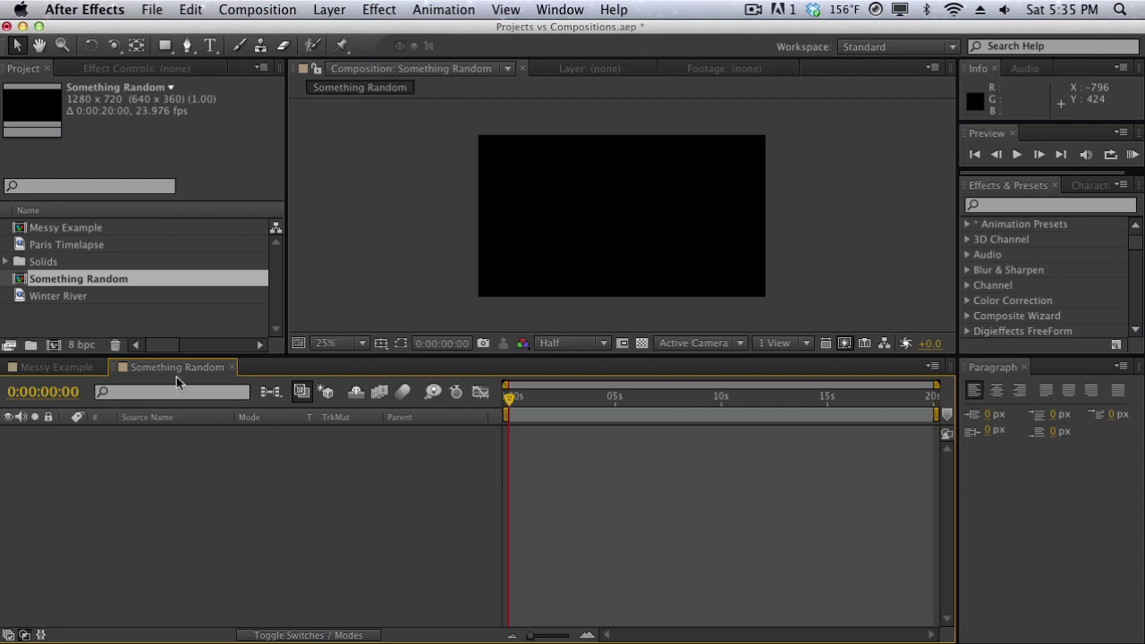
# Step: Return to the Messy Example composition and look over its camera and scene layers
pyautogui.click(64, 367)
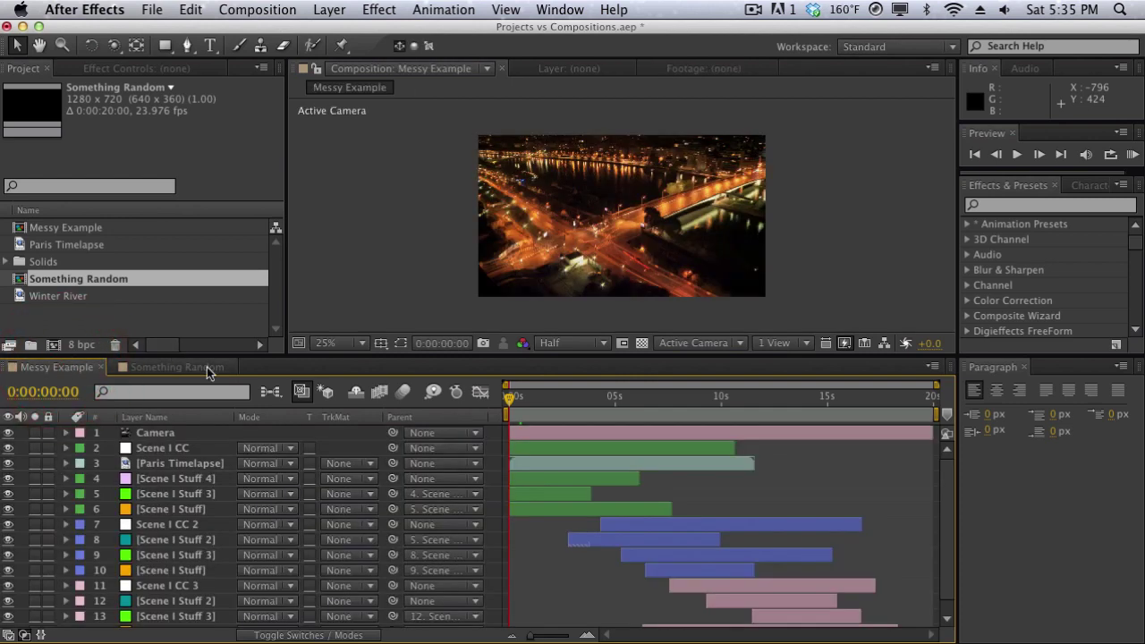
pyautogui.scroll(-1, 210, 484)
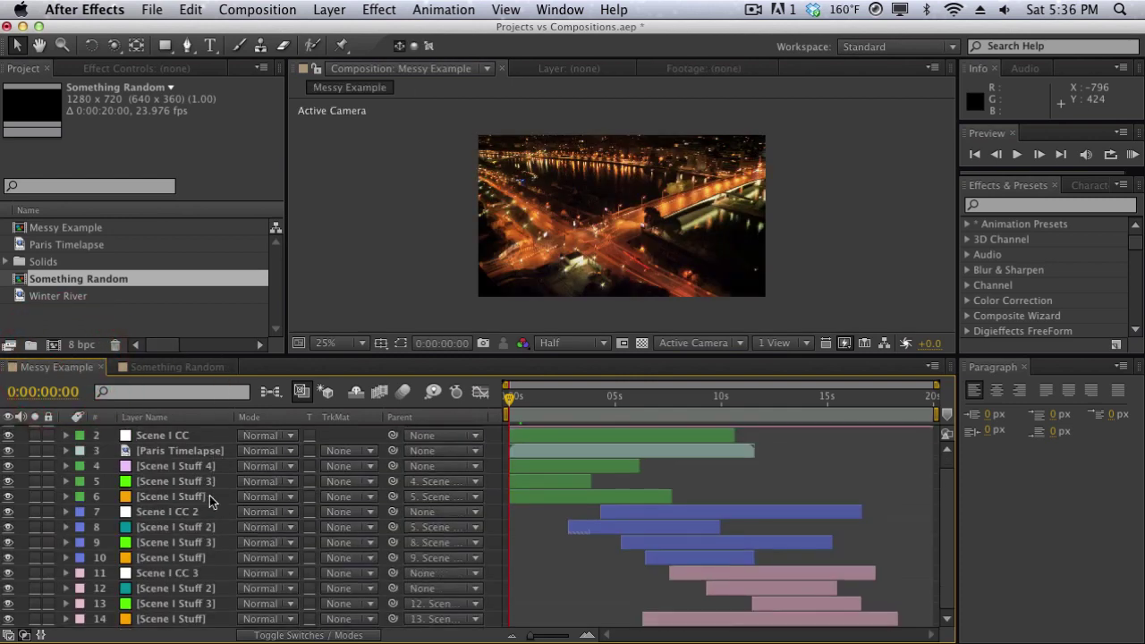
pyautogui.scroll(1, 219, 489)
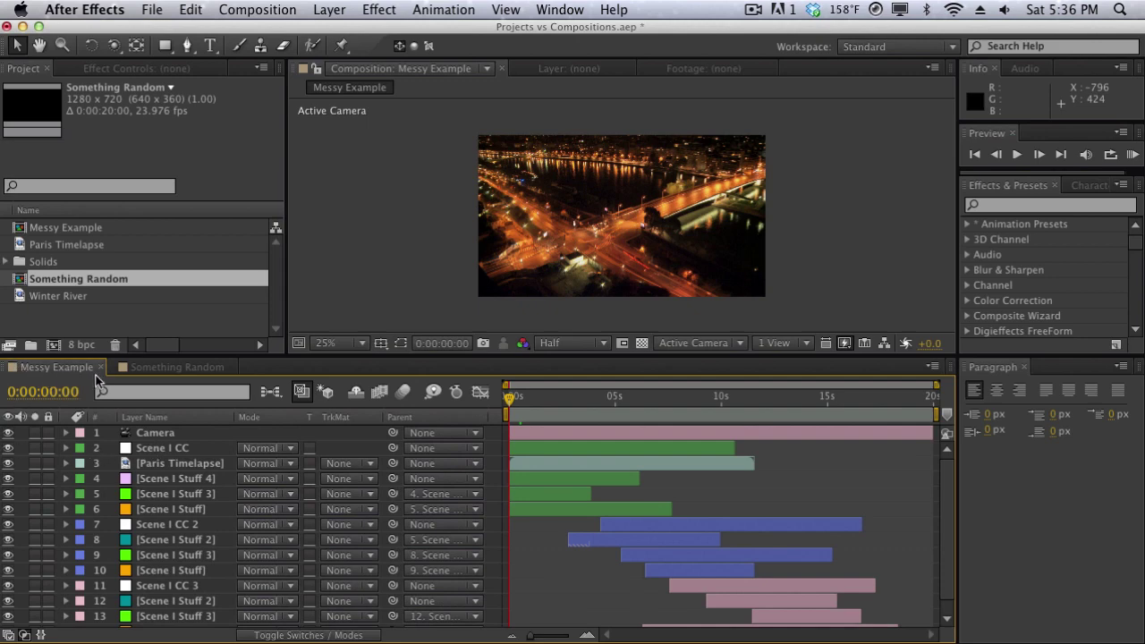
pyautogui.scroll(-1, 169, 536)
pyautogui.scroll(1, 169, 544)
pyautogui.scroll(-1, 170, 527)
pyautogui.scroll(1, 190, 532)
# Step: Pre-compose layers 1–6 into a new composition named 'Scene I'
pyautogui.click(170, 514)
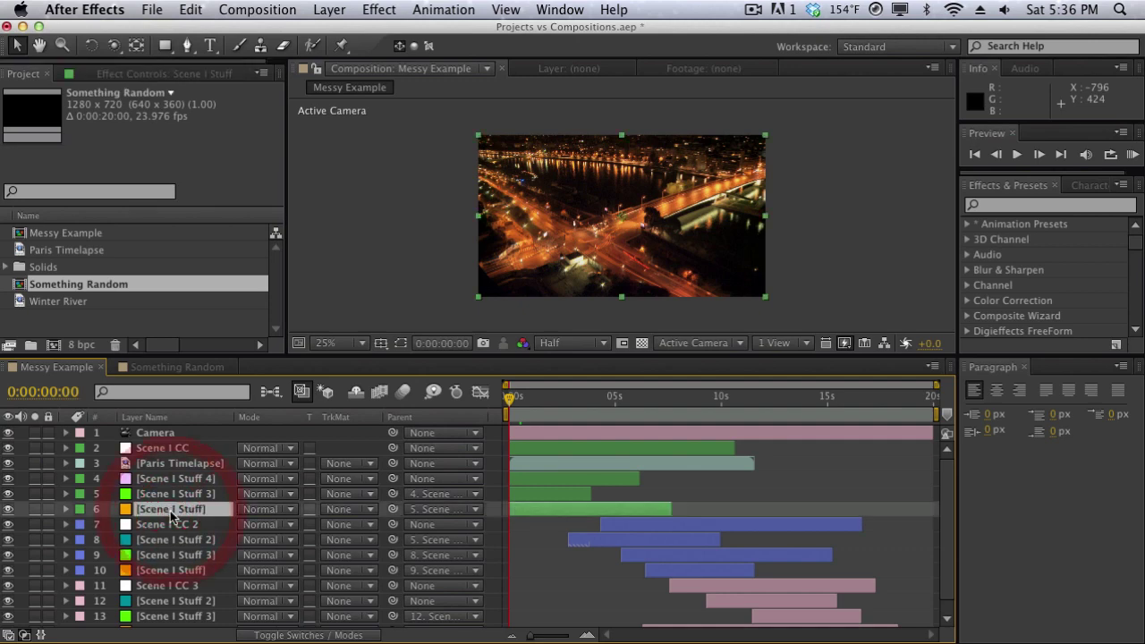
pyautogui.keyDown('shift'); pyautogui.click(168, 435); pyautogui.keyUp('shift')
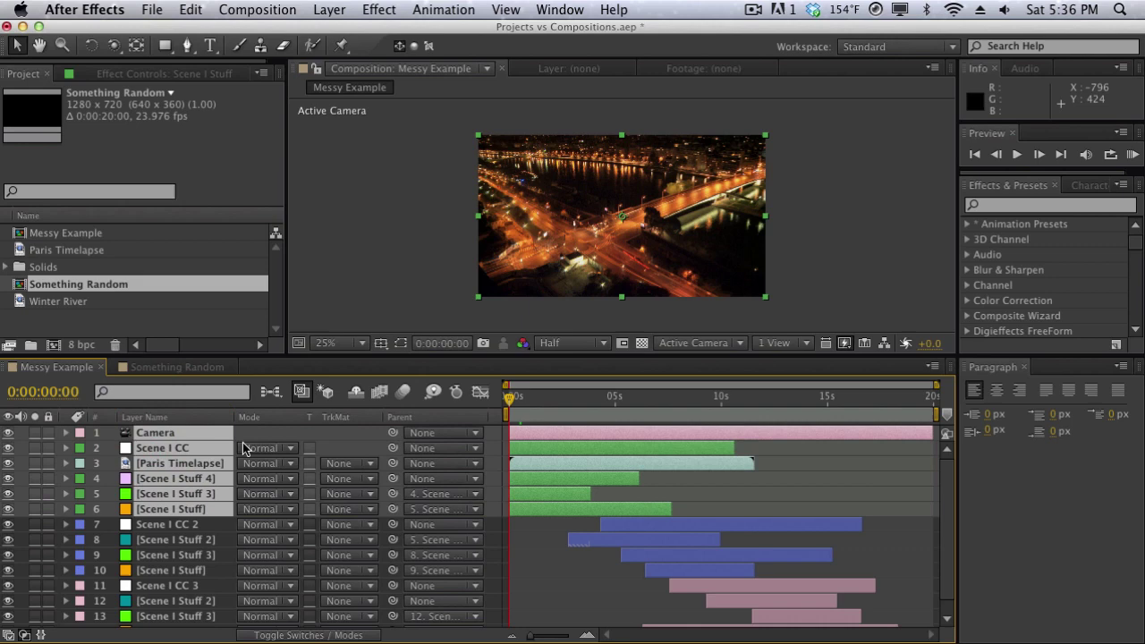
pyautogui.click(322, 9)
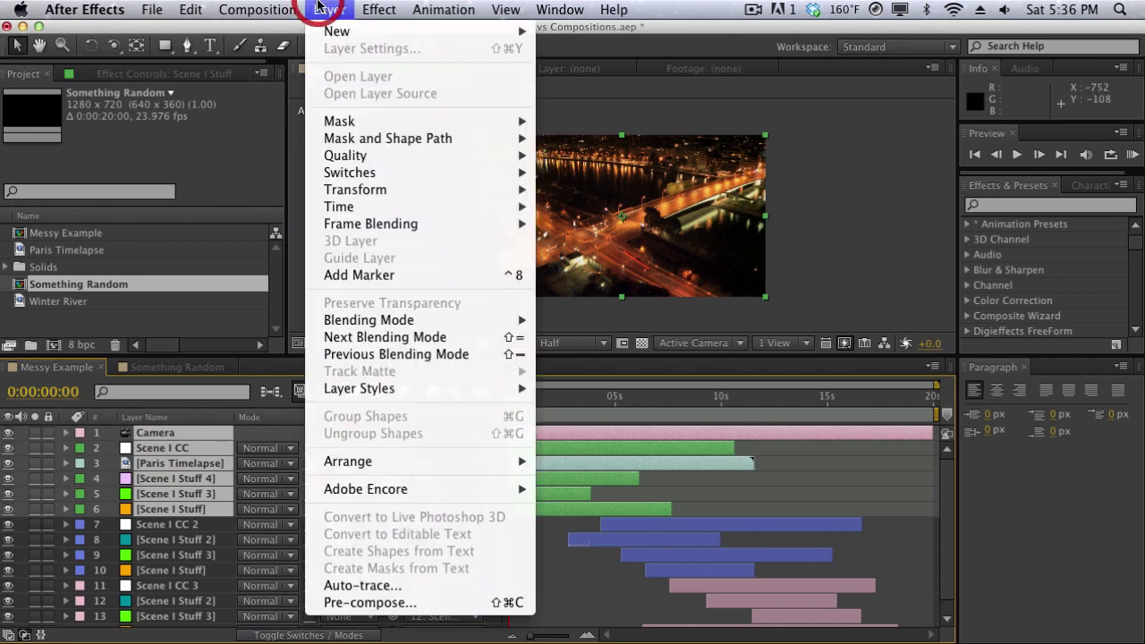
pyautogui.click(369, 602)
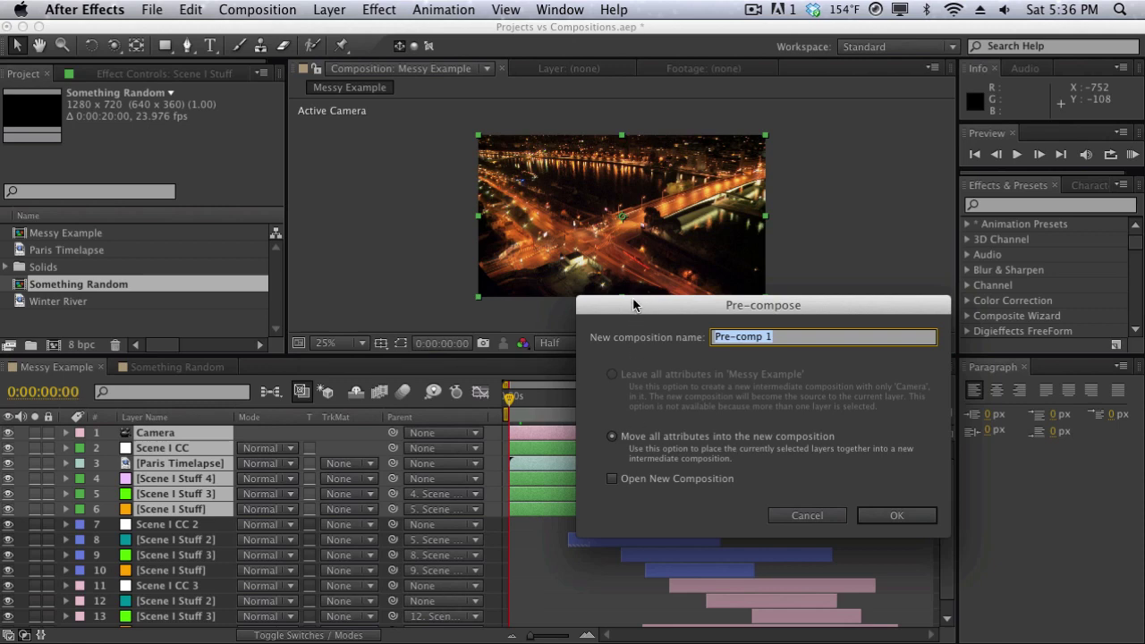
pyautogui.moveTo(633, 304); pyautogui.dragTo(366, 305)
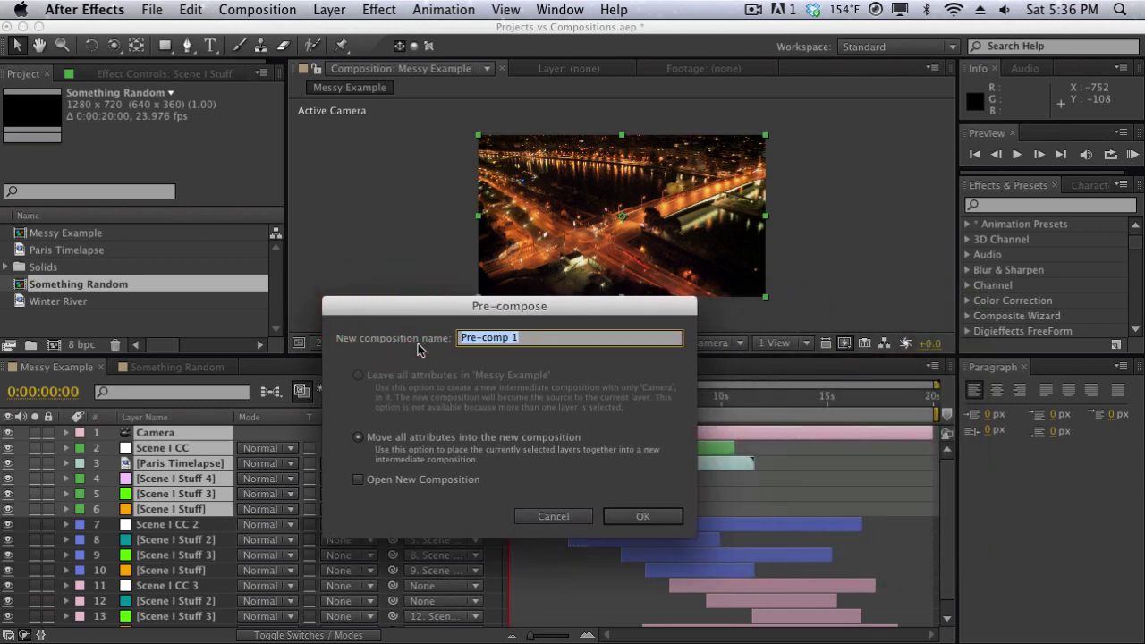
pyautogui.write('Scene I')
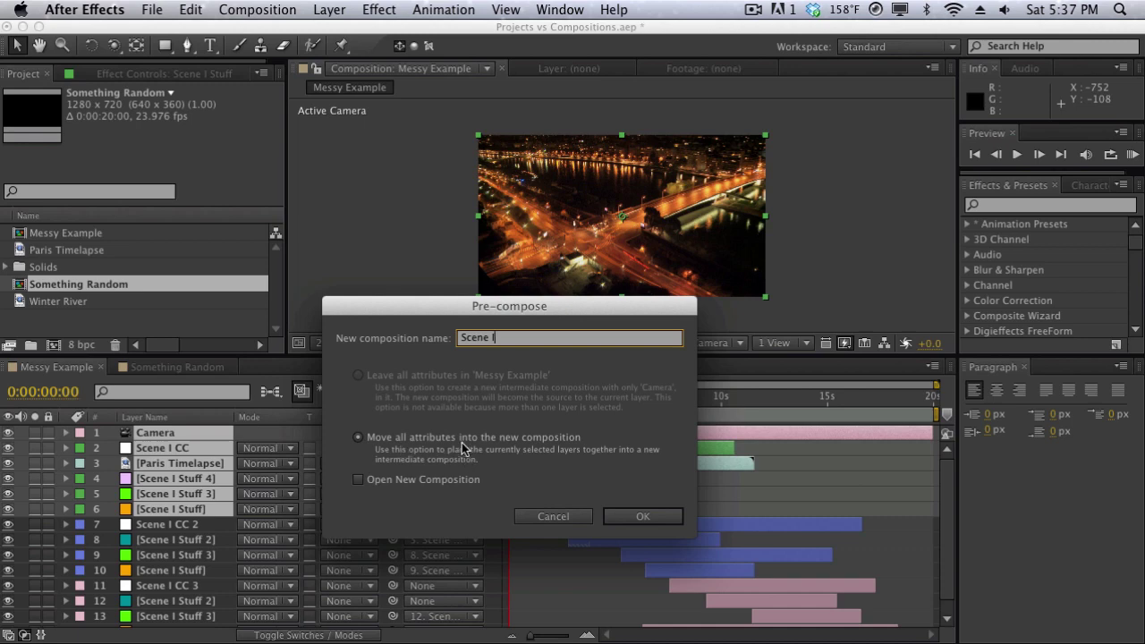
pyautogui.click(627, 519)
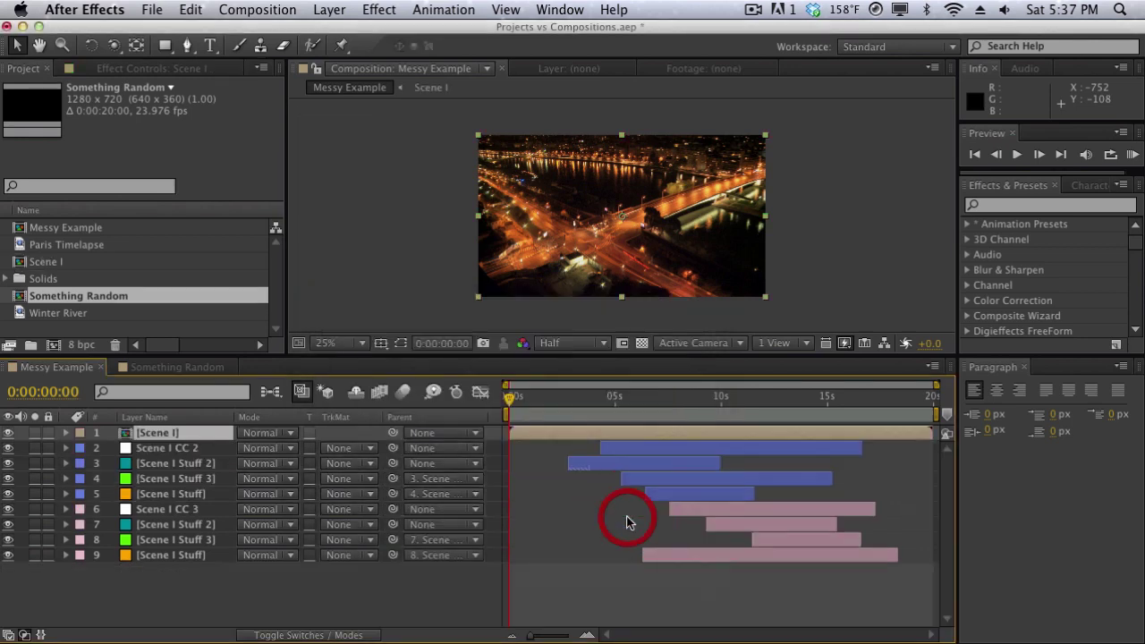
# Step: Pre-compose layers 2–5 into a new composition named 'Scene II'
pyautogui.click(169, 448)
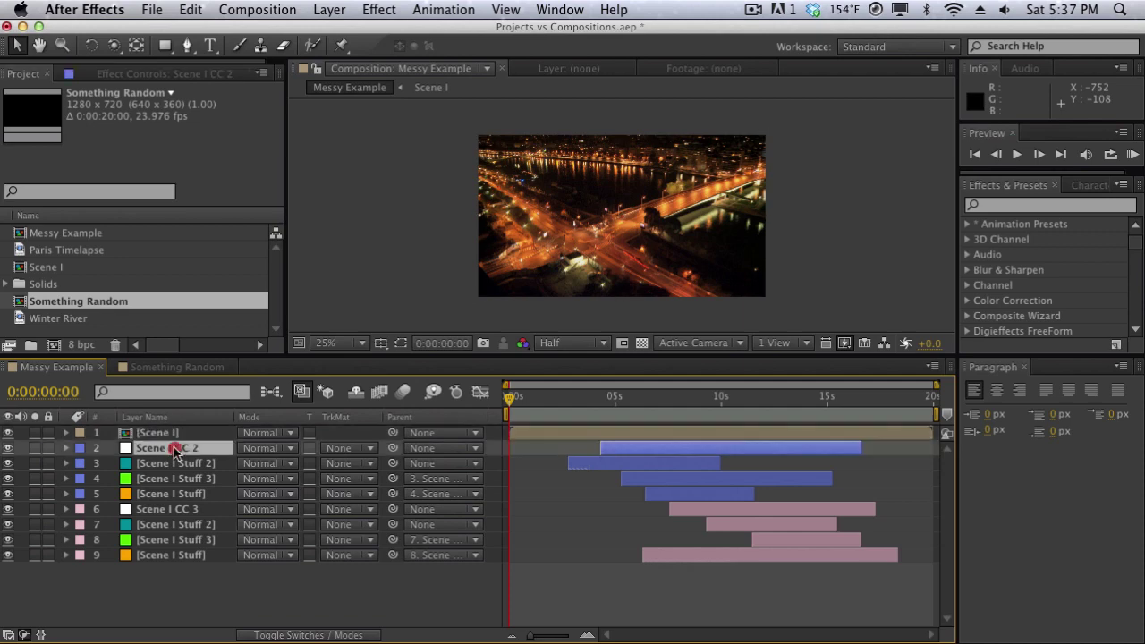
pyautogui.keyDown('shift'); pyautogui.click(174, 497); pyautogui.keyUp('shift')
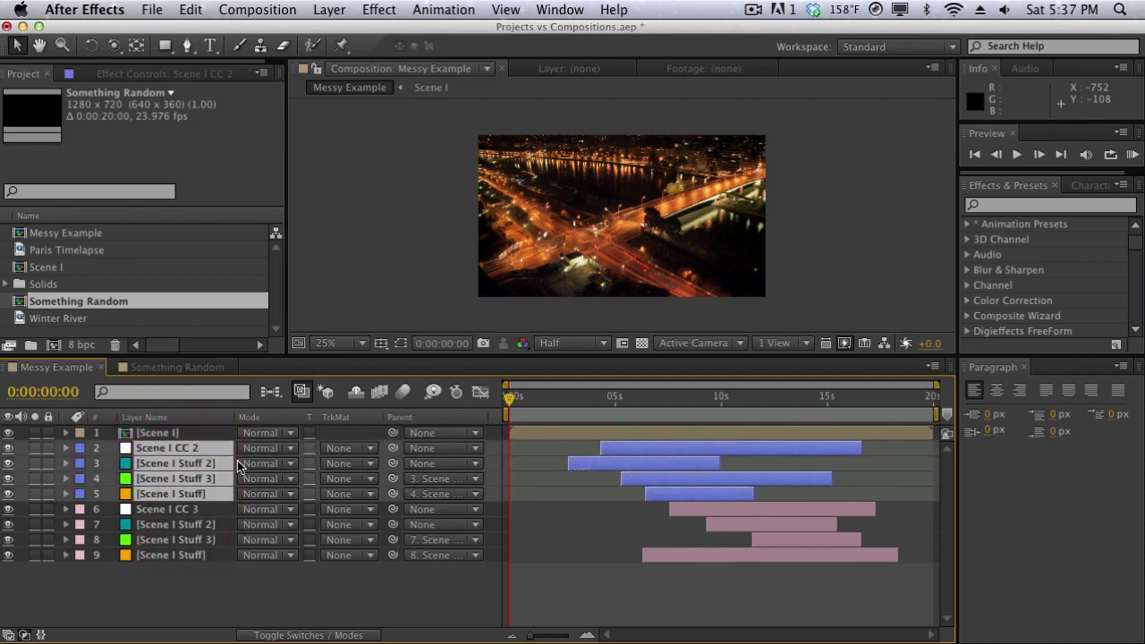
pyautogui.click(329, 9)
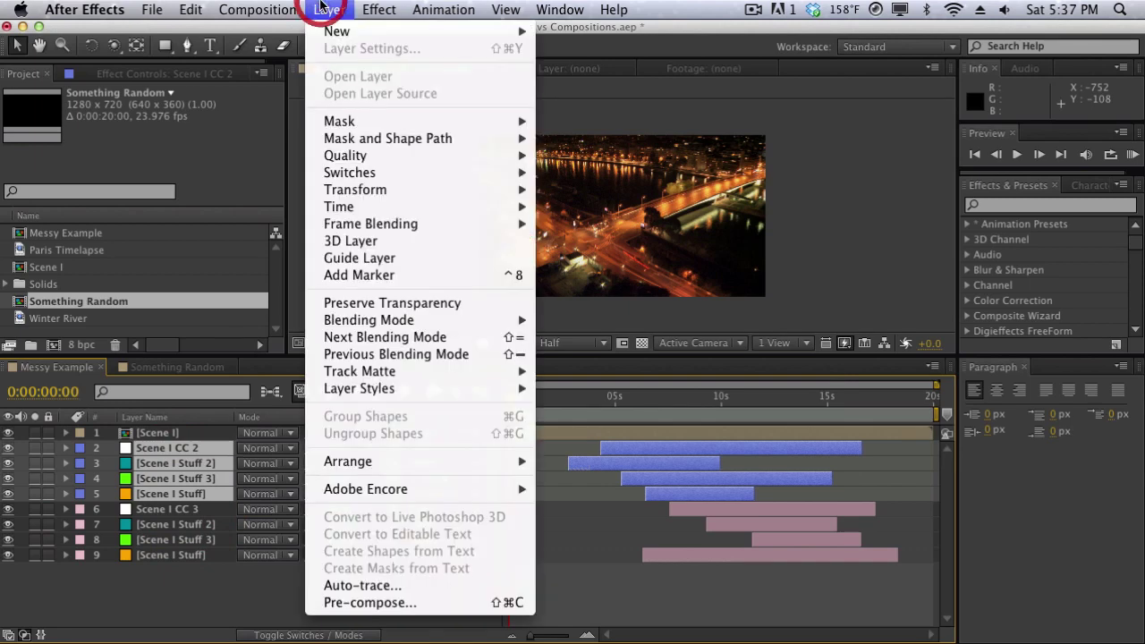
pyautogui.click(393, 604)
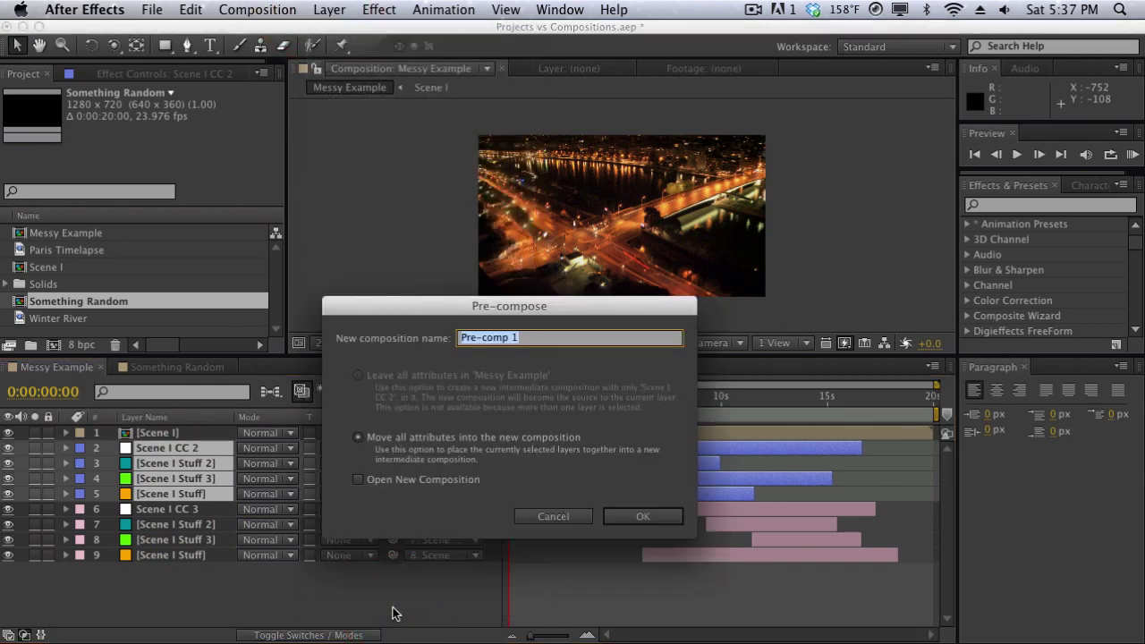
pyautogui.write('Scene II')
pyautogui.press('Return')
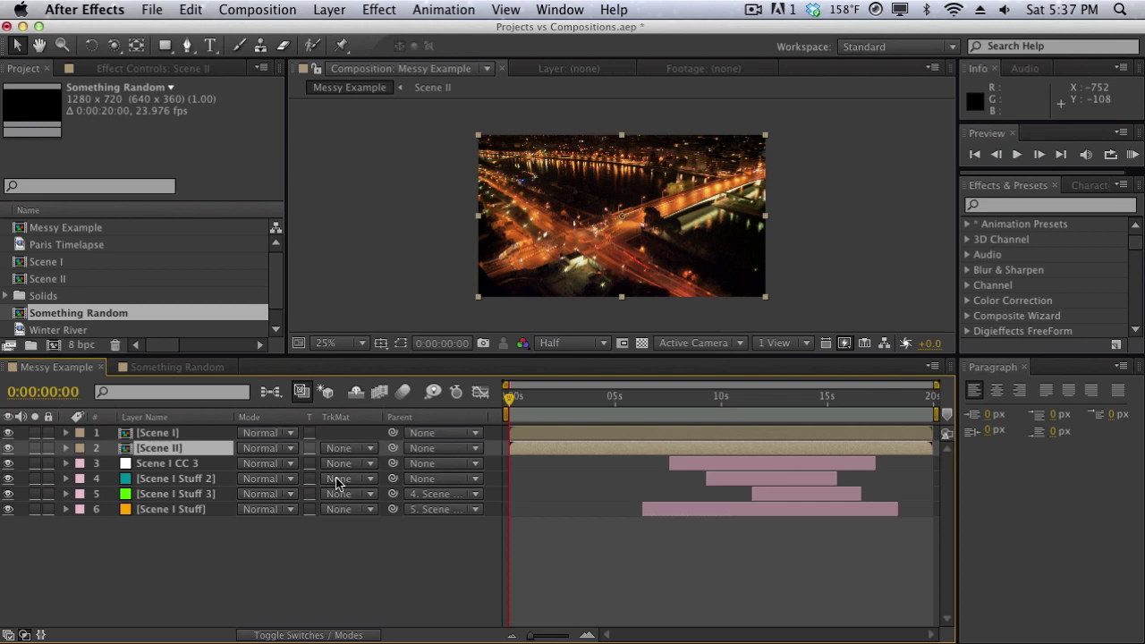
# Step: Pre-compose the remaining layers 3–6 into a composition named 'Scene III'
pyautogui.moveTo(251, 540); pyautogui.dragTo(147, 459)
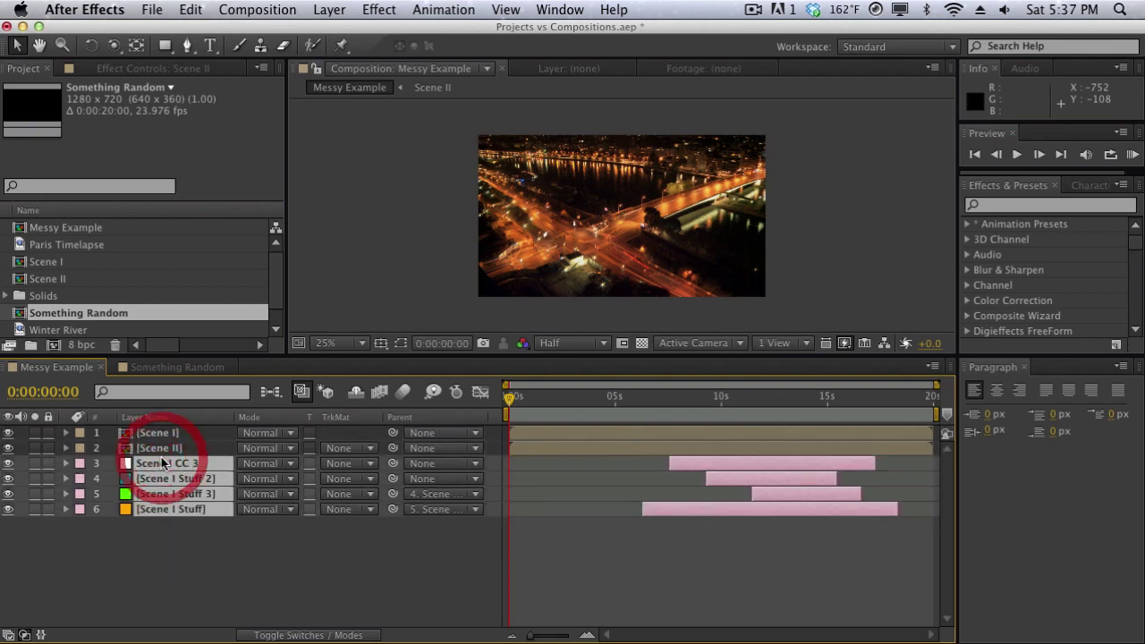
pyautogui.click(326, 9)
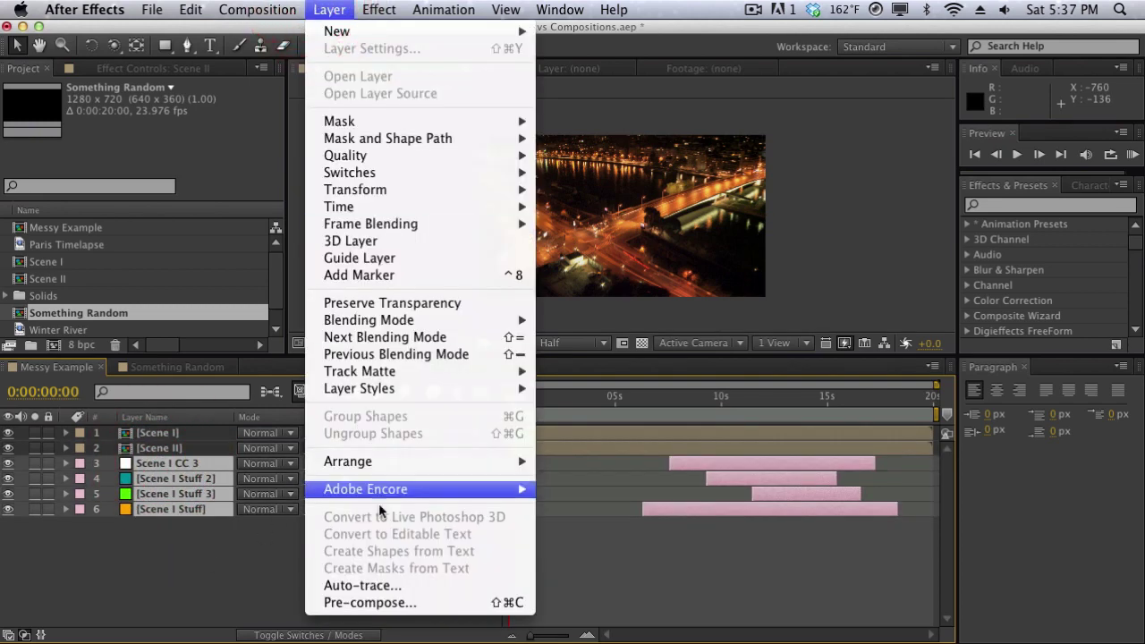
pyautogui.click(383, 602)
pyautogui.write('Scene ')
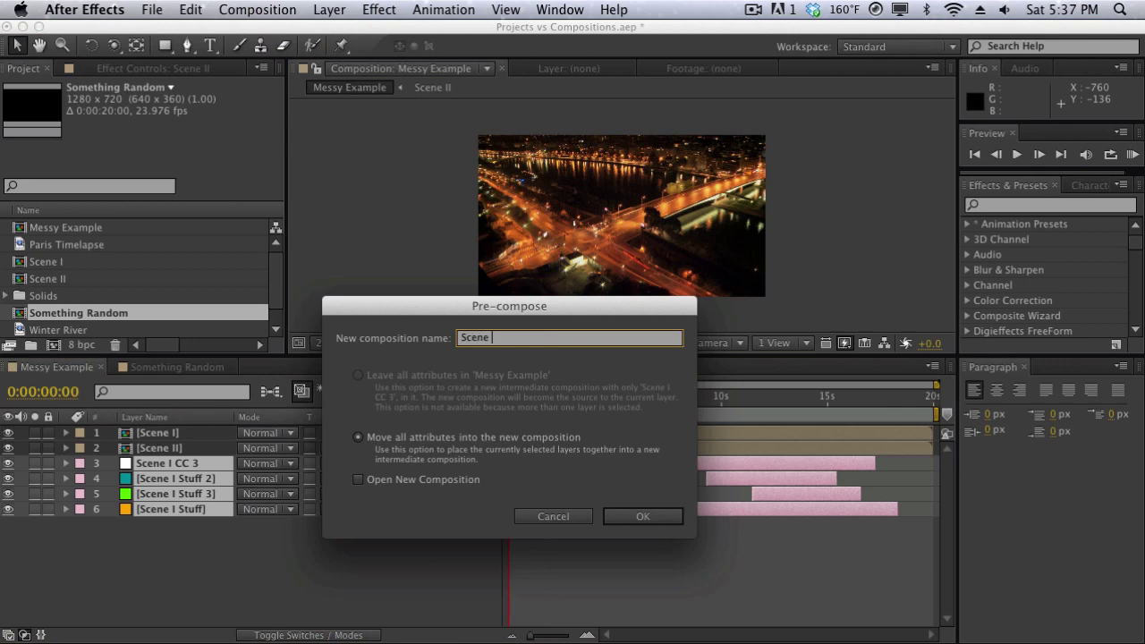
pyautogui.write('III')
pyautogui.press('Return')
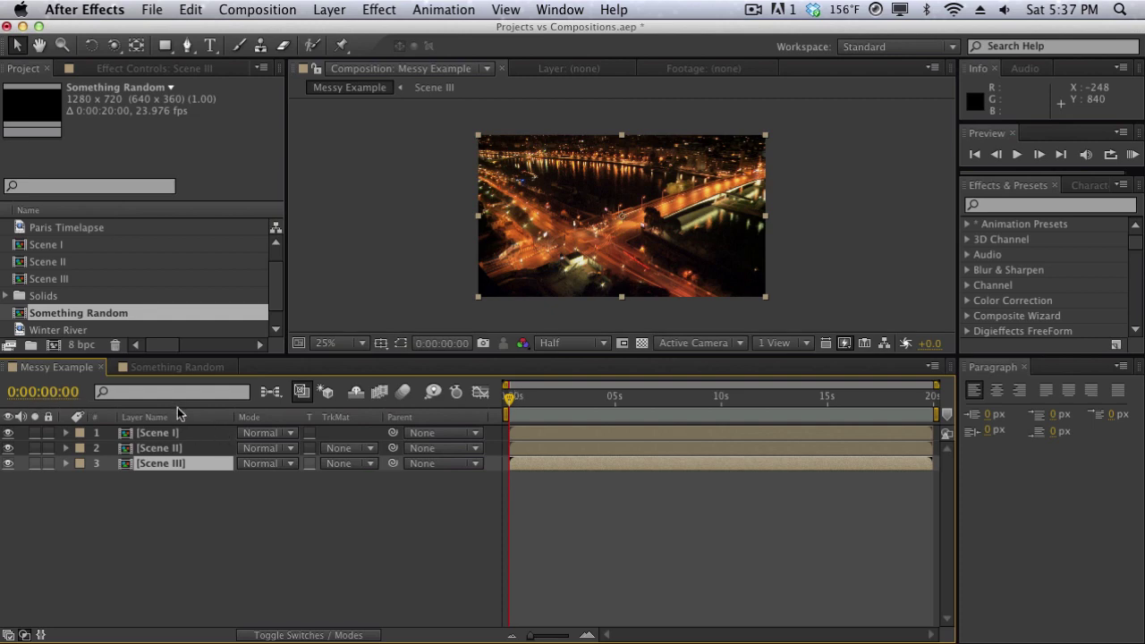
# Step: Shift the Scene II layer to start at 3s and Scene III at 5s
pyautogui.click(523, 451)
pyautogui.moveTo(524, 454); pyautogui.dragTo(648, 468)
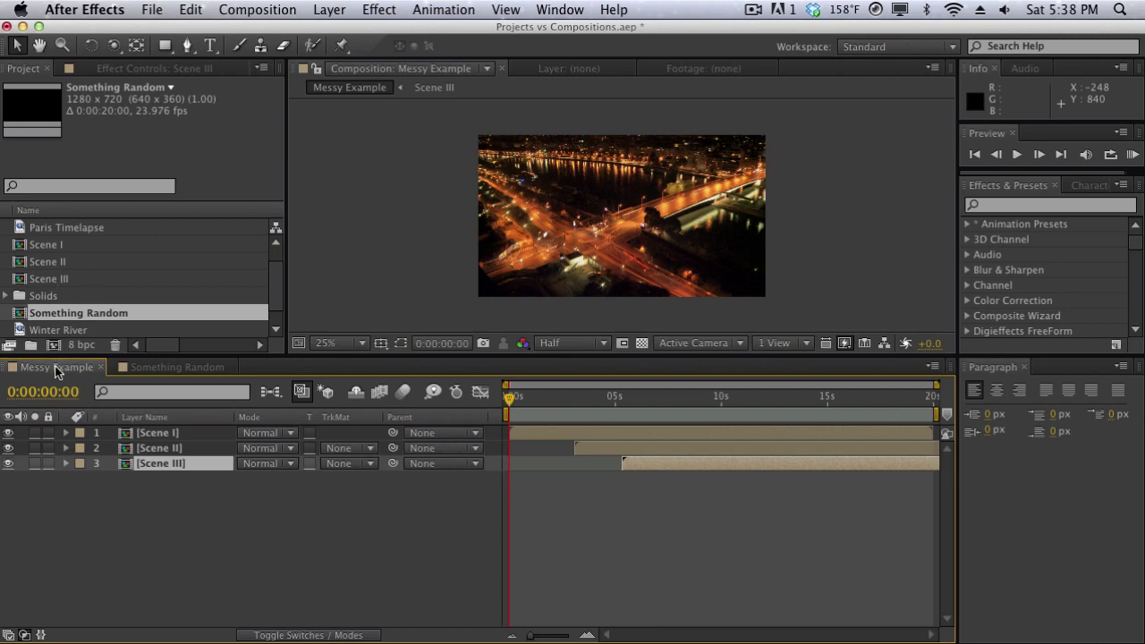
pyautogui.scroll(1, 63, 258)
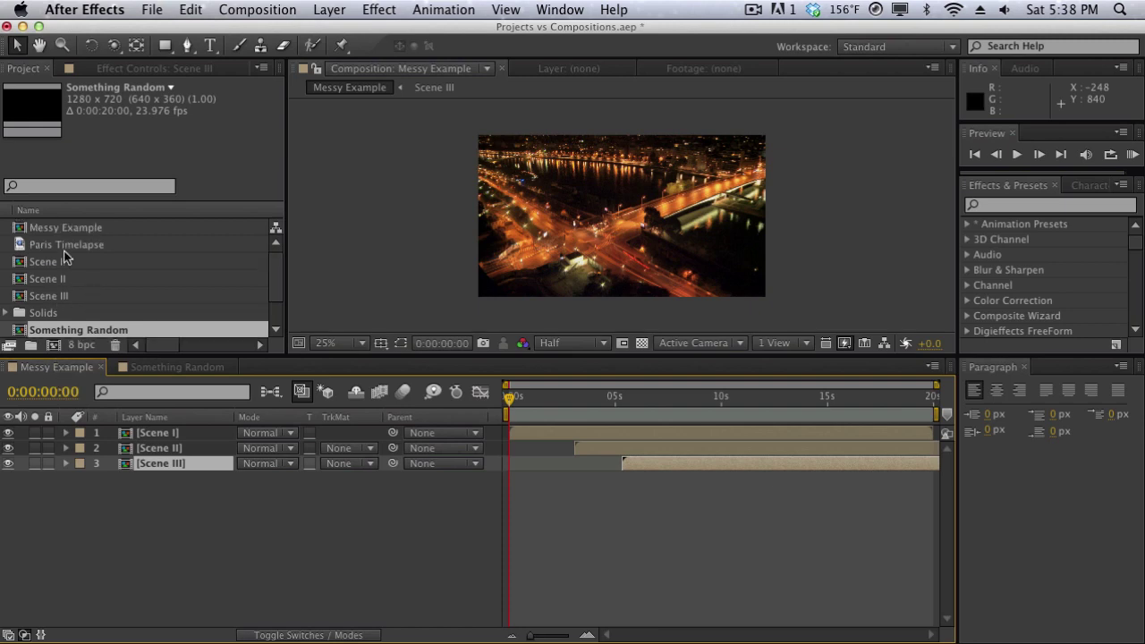
pyautogui.scroll(-1, 64, 258)
pyautogui.scroll(1, 64, 257)
# Step: Rename the Messy Example composition to 'Main Composition' in the Project panel
pyautogui.click(65, 229)
pyautogui.press('Return')
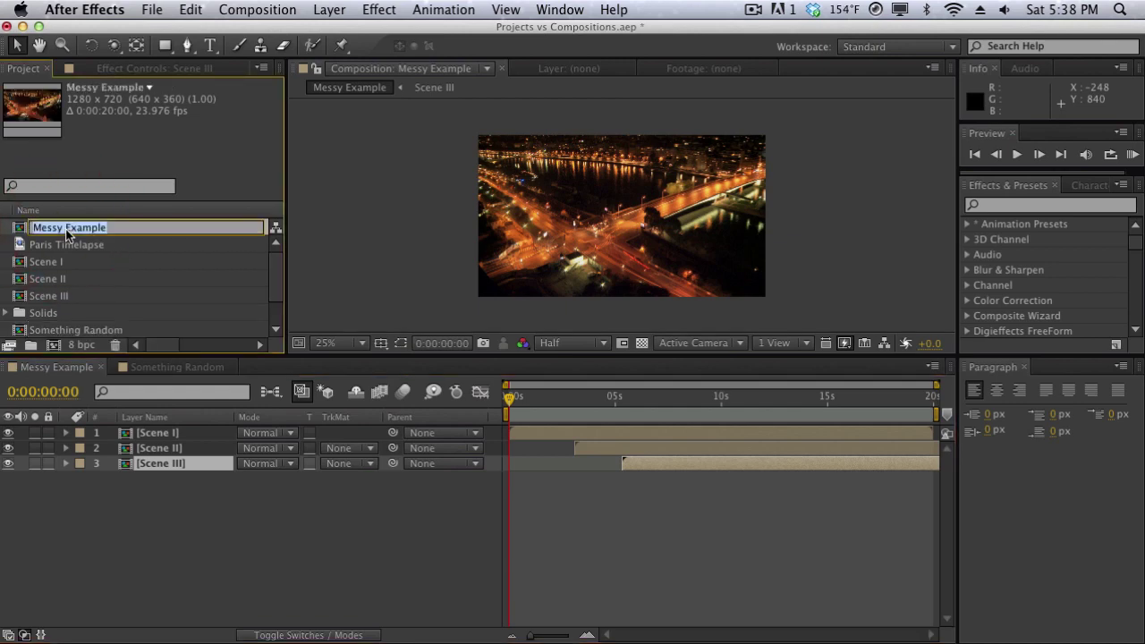
pyautogui.write('Main Composition')
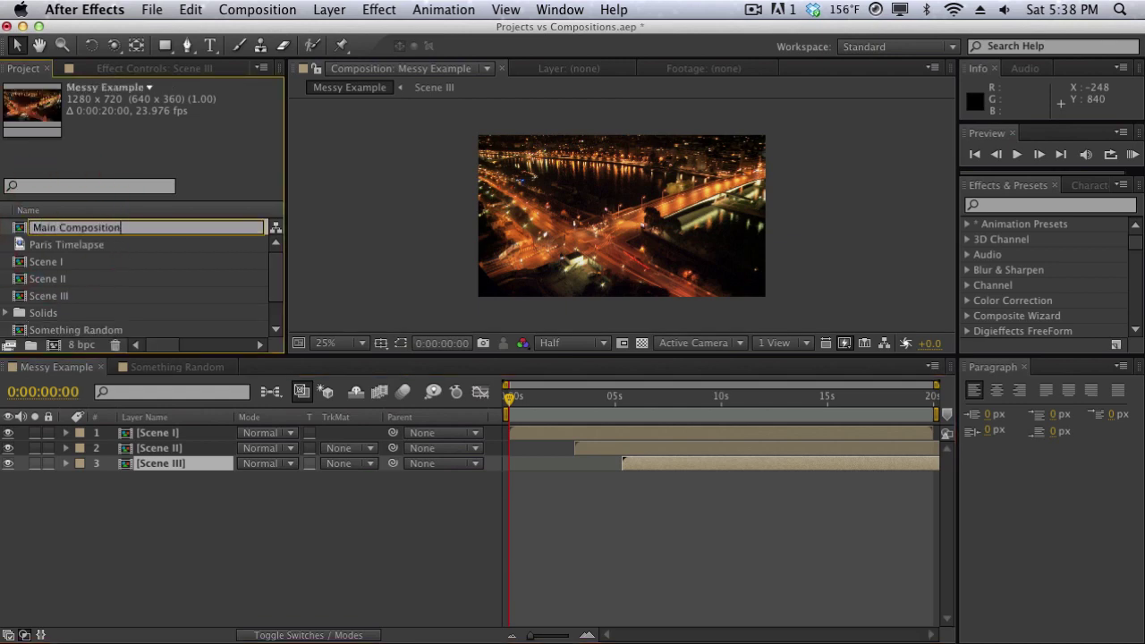
pyautogui.click(360, 258)
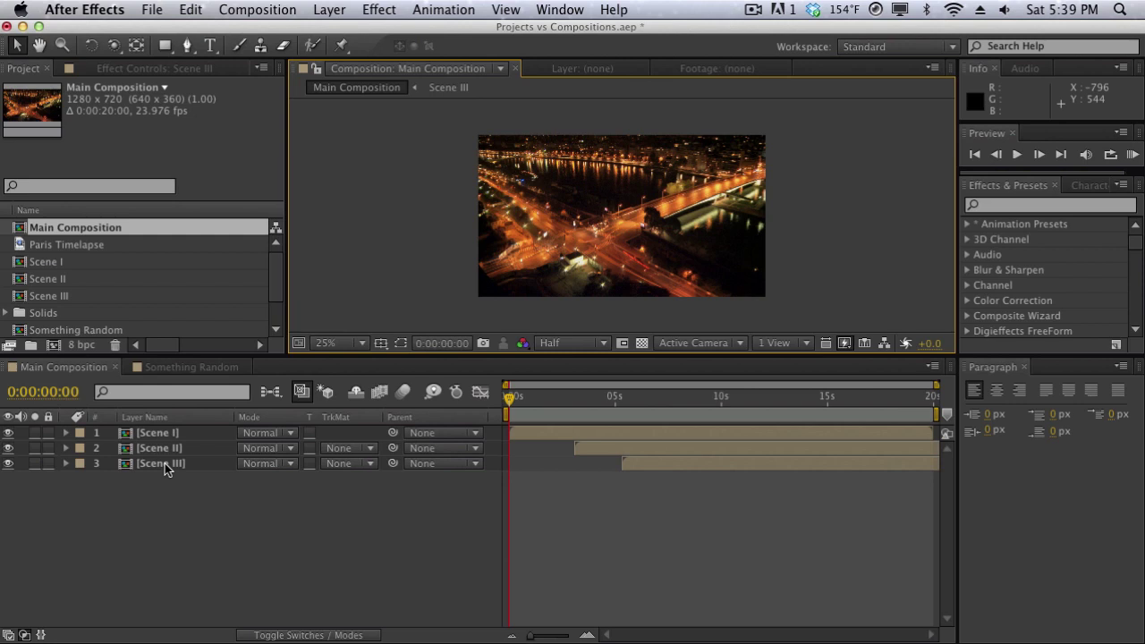
# Step: Save the project as Projects vs Compositions.aep, cancelling Save As without making a copy
pyautogui.scroll(-1, 156, 311)
pyautogui.scroll(1, 156, 311)
pyautogui.click(153, 10)
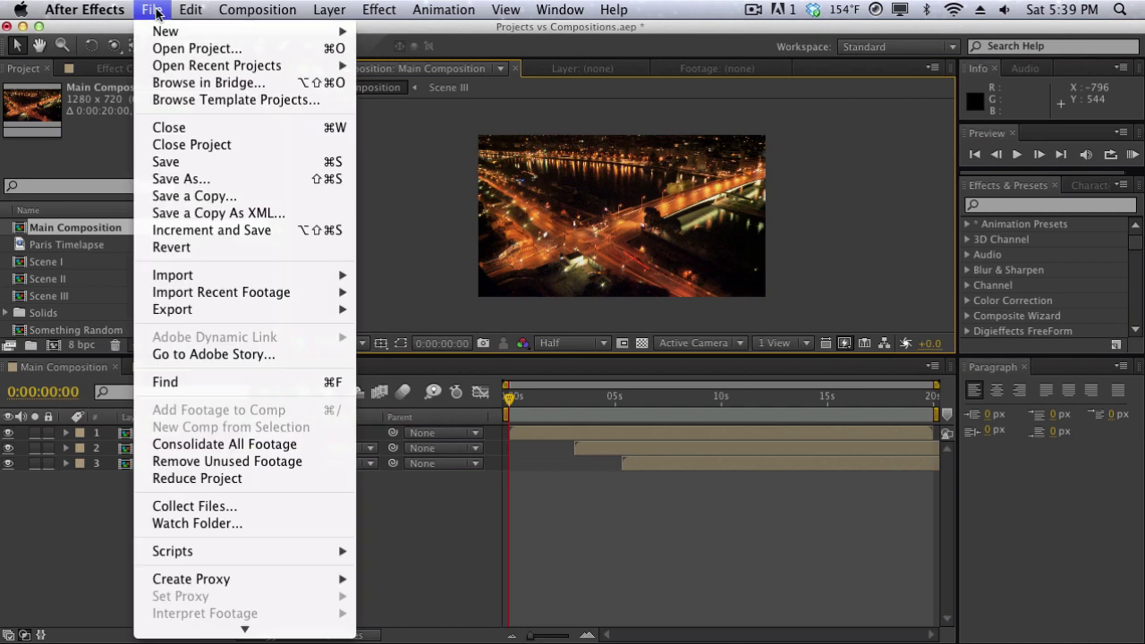
pyautogui.press('super+s')
pyautogui.click(171, 180)
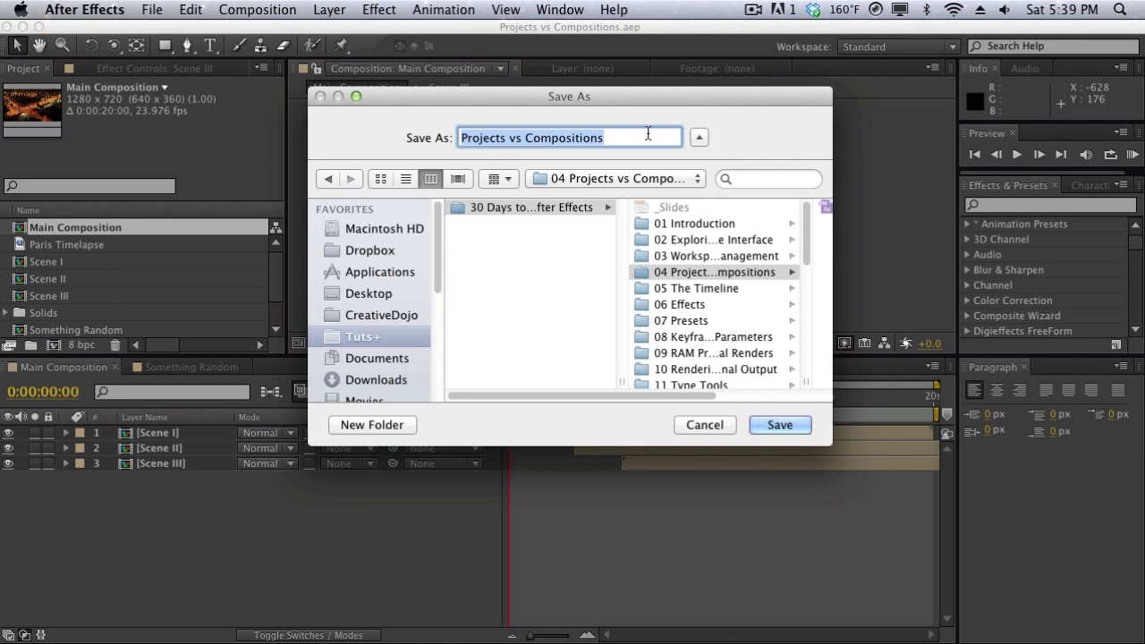
pyautogui.click(703, 425)
pyautogui.scroll(-2, 74, 278)
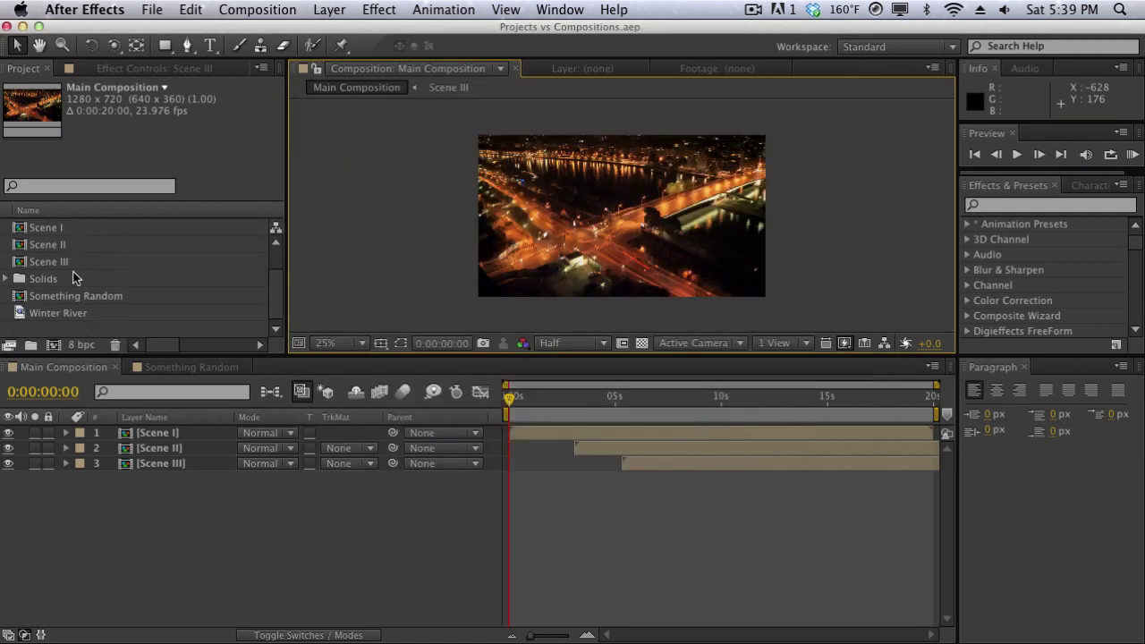